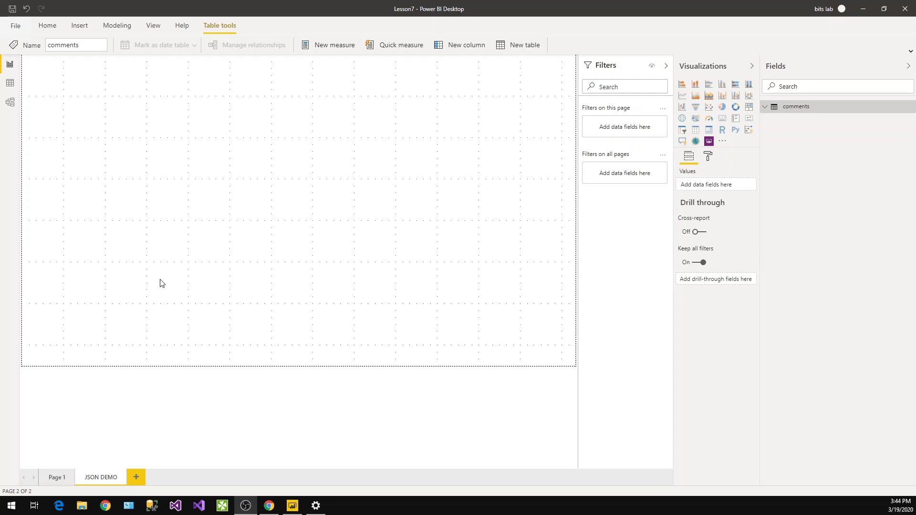
In the browser, review the post 1 comments JSON and its postId and name fields.
left_click(269, 507)
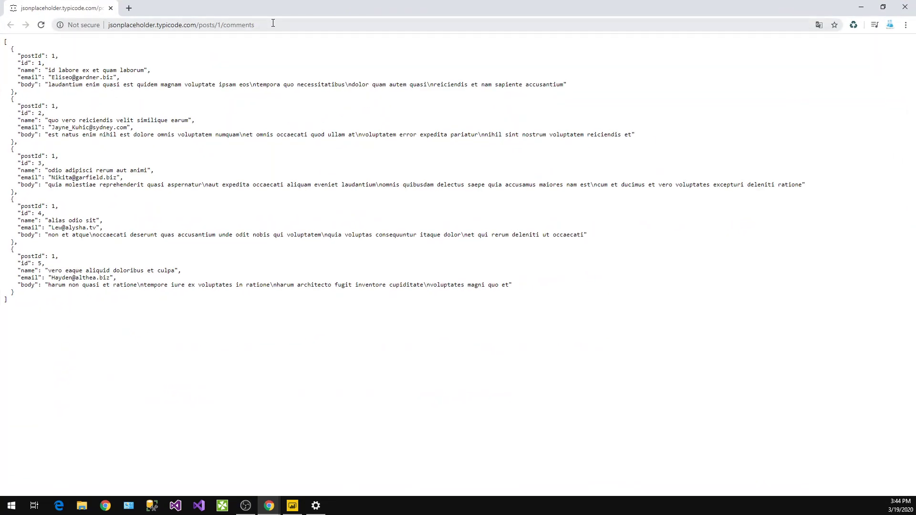
double_click(239, 25)
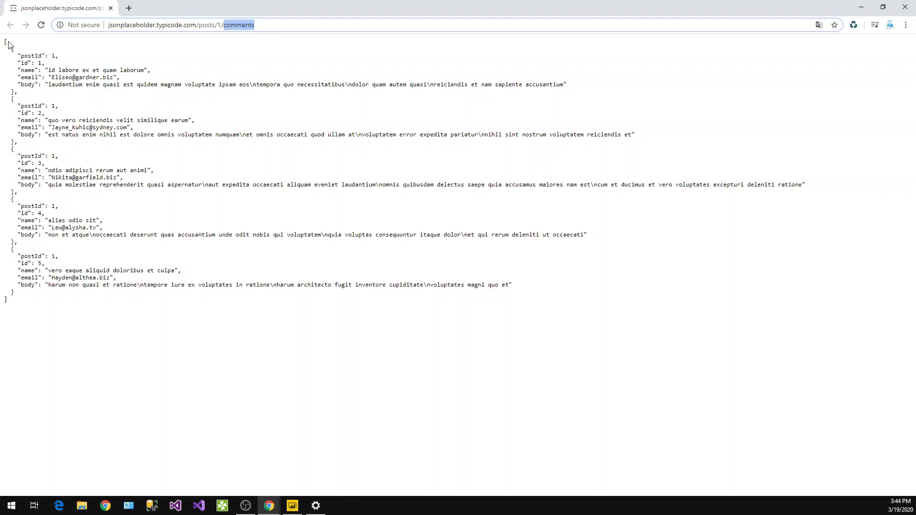
left_click_drag(5, 41, 56, 304)
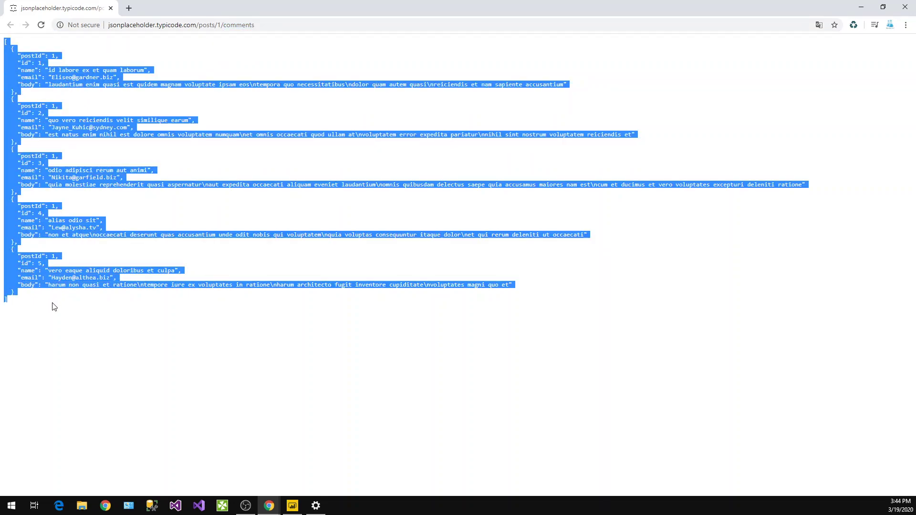
left_click(53, 305)
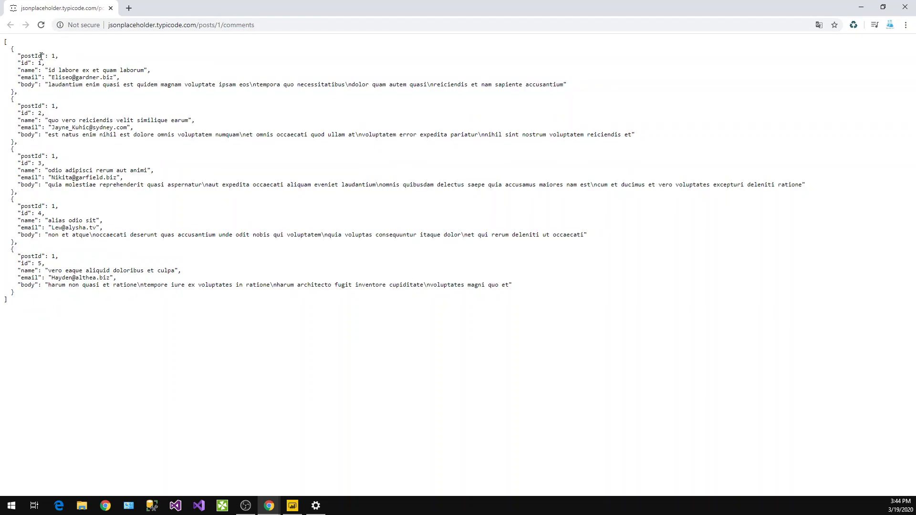
double_click(23, 57)
double_click(27, 71)
Copy the comments API web address and move the browser aside to reveal Power BI.
key("alt+Tab")
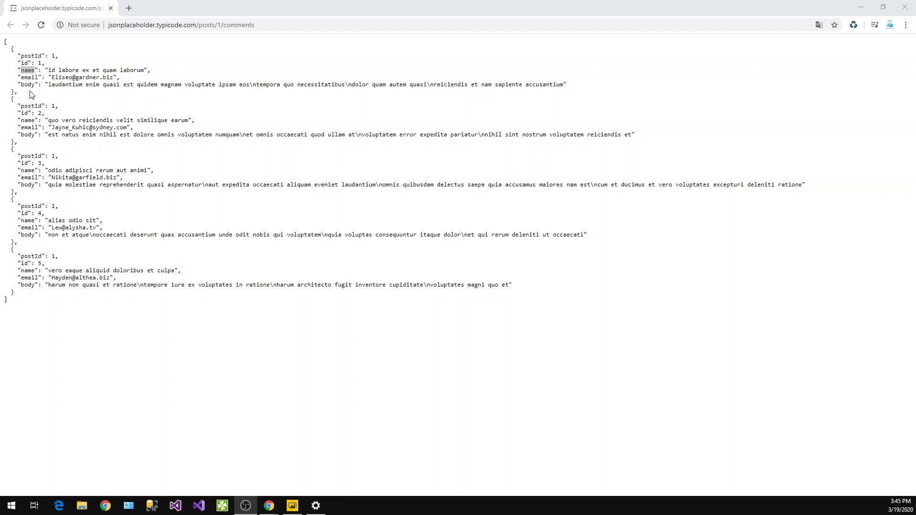
left_click(188, 30)
right_click(189, 28)
left_click(215, 81)
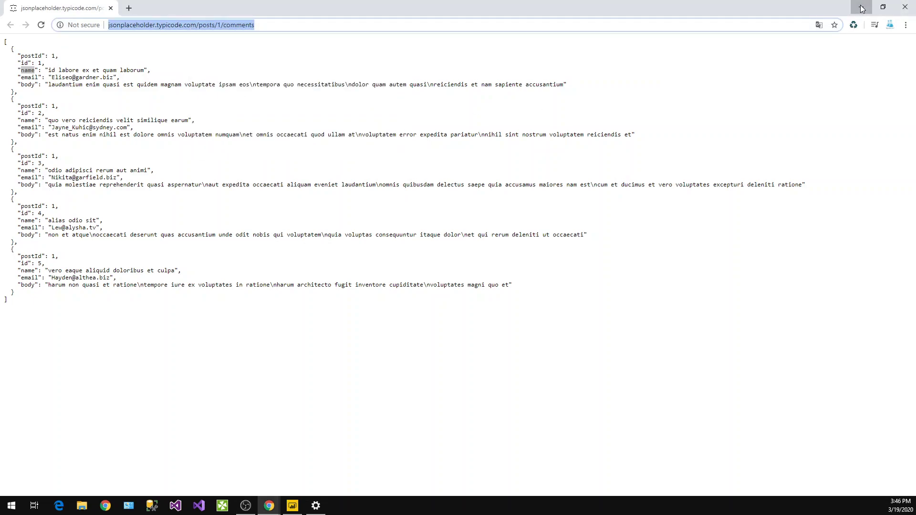
right_click(213, 25)
left_click(245, 79)
left_click_drag(322, 11, 2, 160)
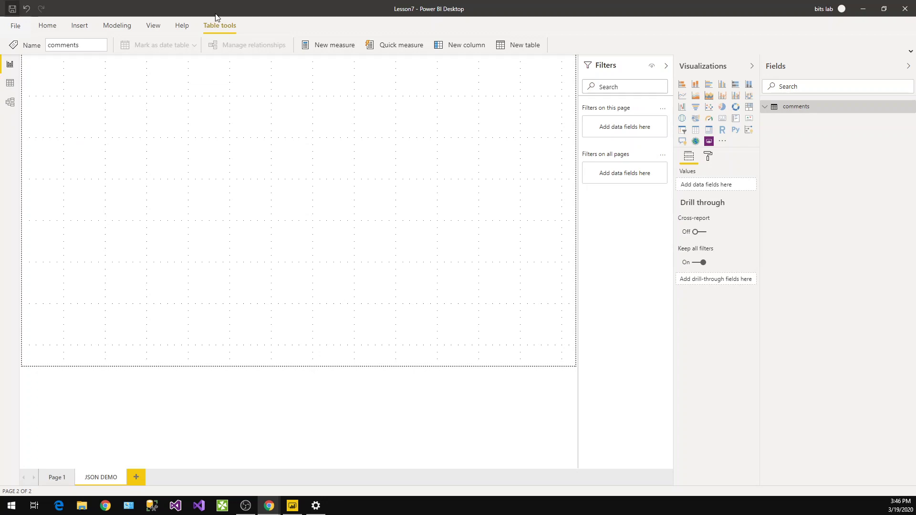
Switch to the classic expanded ribbon and confirm the version is March 2020 in Help > About.
left_click(912, 52)
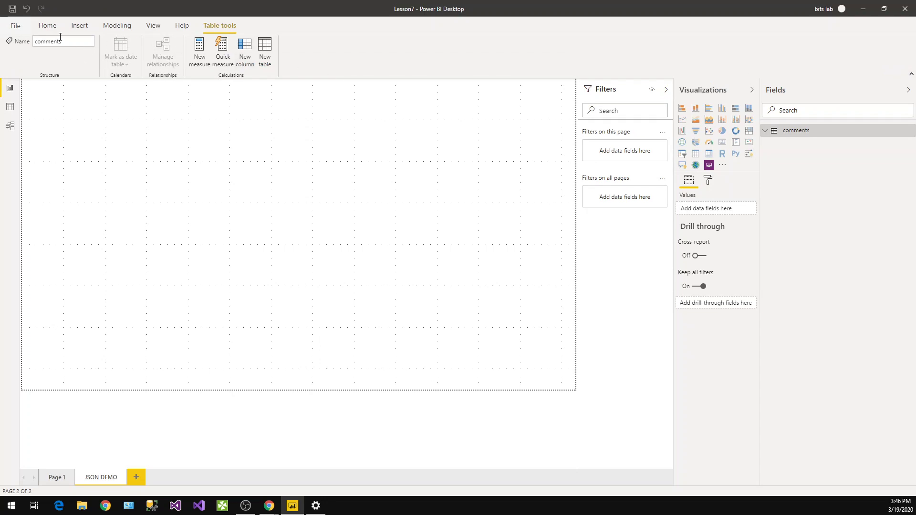
left_click(49, 27)
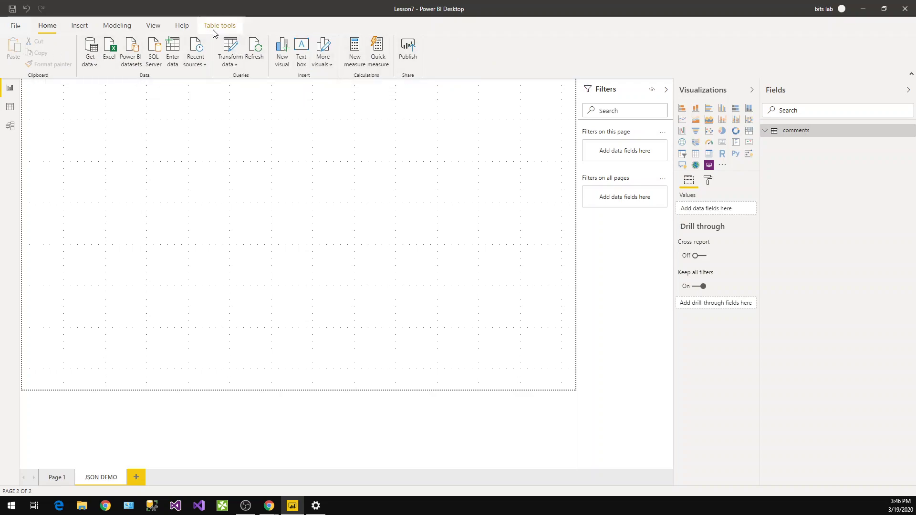
left_click(182, 29)
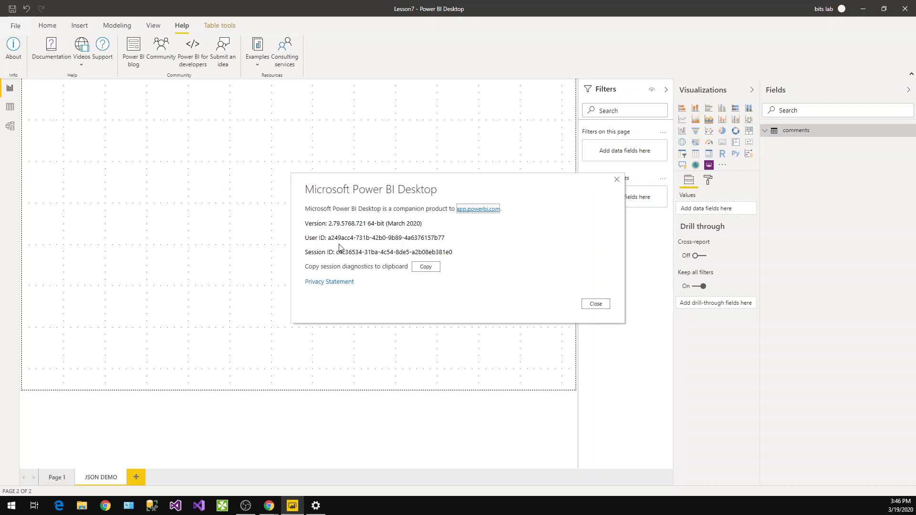
double_click(393, 223)
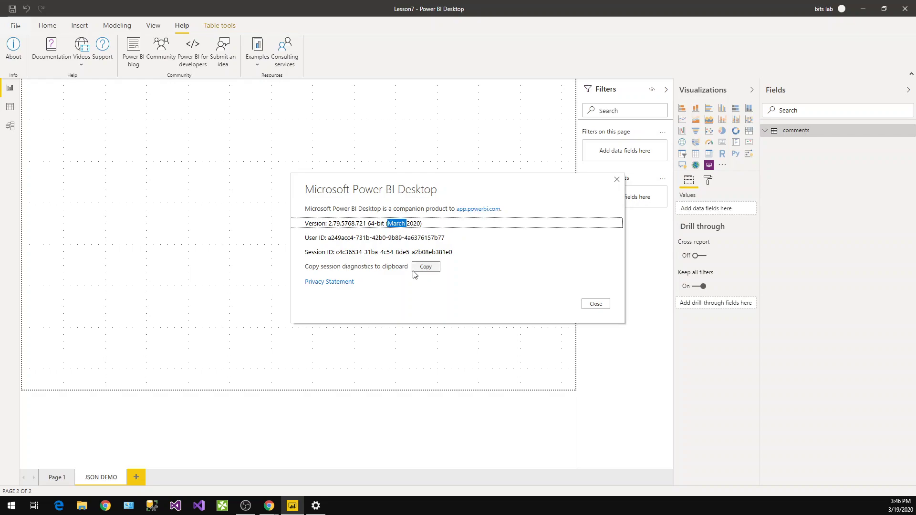
left_click(593, 309)
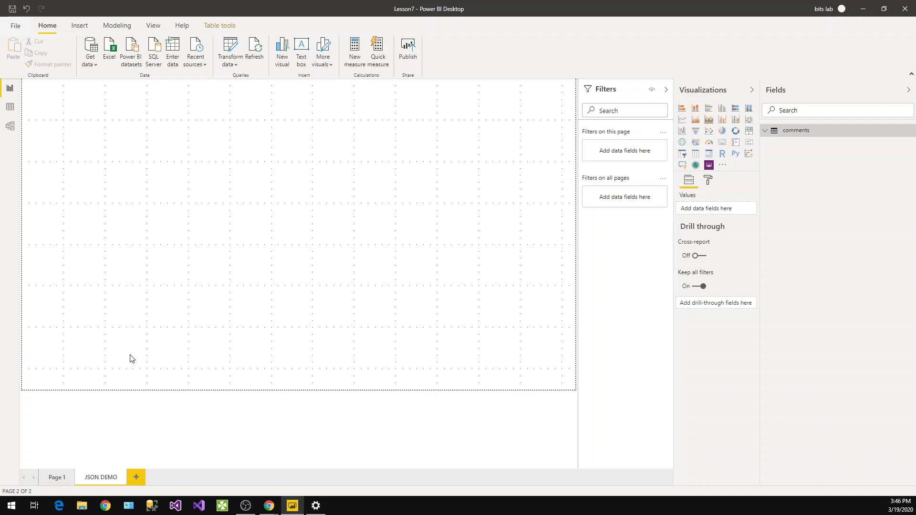
left_click(95, 65)
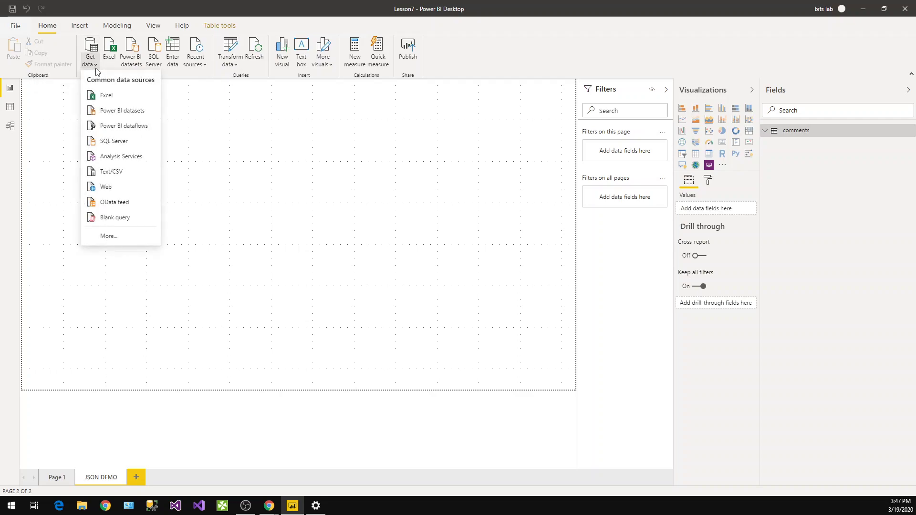
left_click(117, 190)
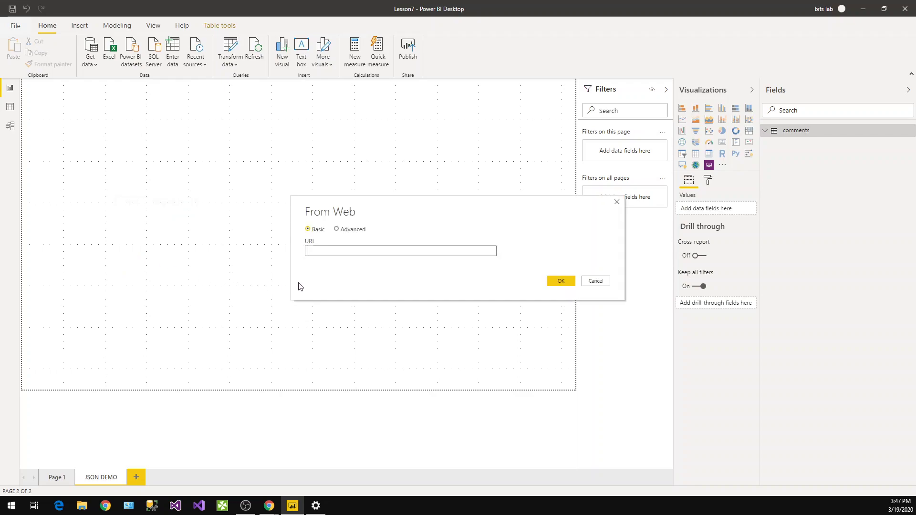
left_click(323, 253)
right_click(323, 253)
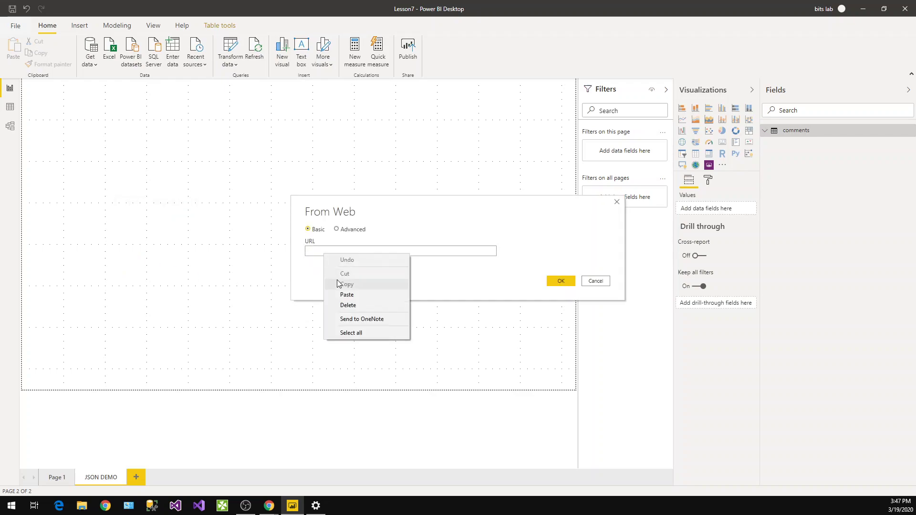
left_click(348, 294)
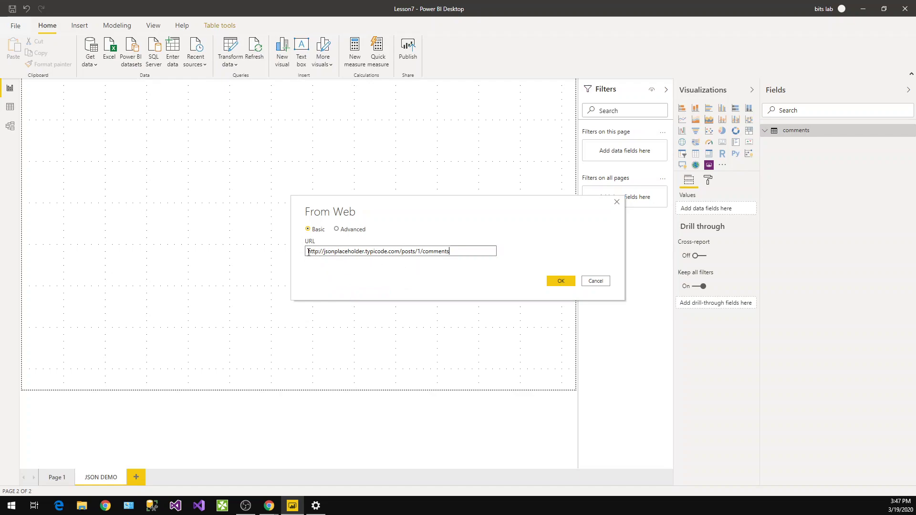
left_click_drag(308, 251, 472, 253)
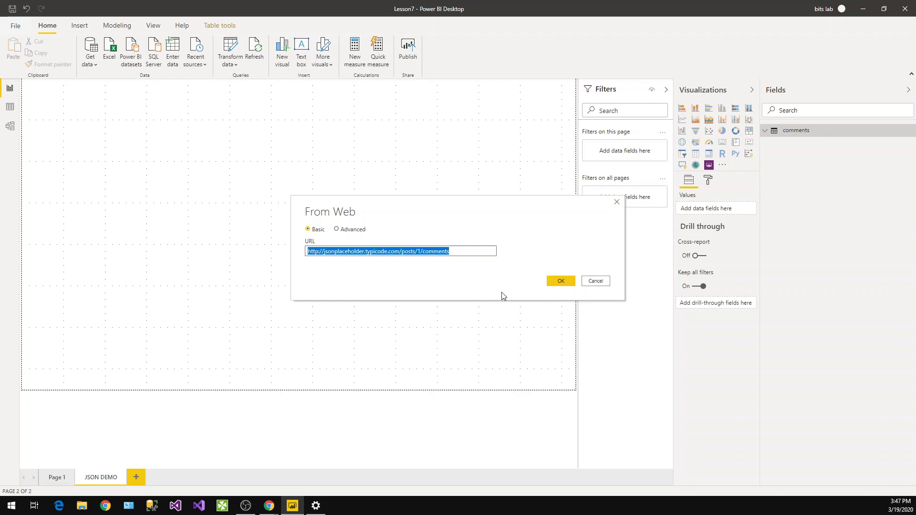
Confirm the web connection, creating the comments (2) query holding a list of 5 Records.
left_click(564, 285)
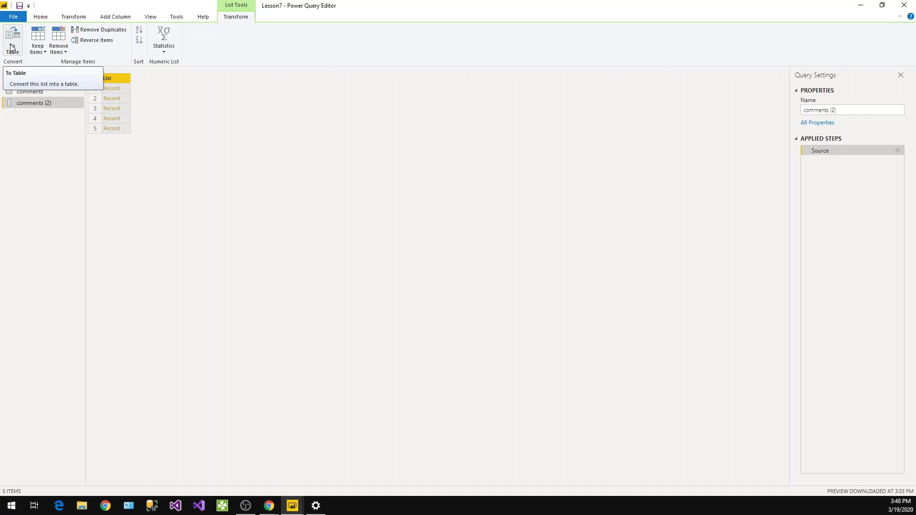
Convert the list to a table with delimiter None and extra columns shown as errors.
left_click(12, 48)
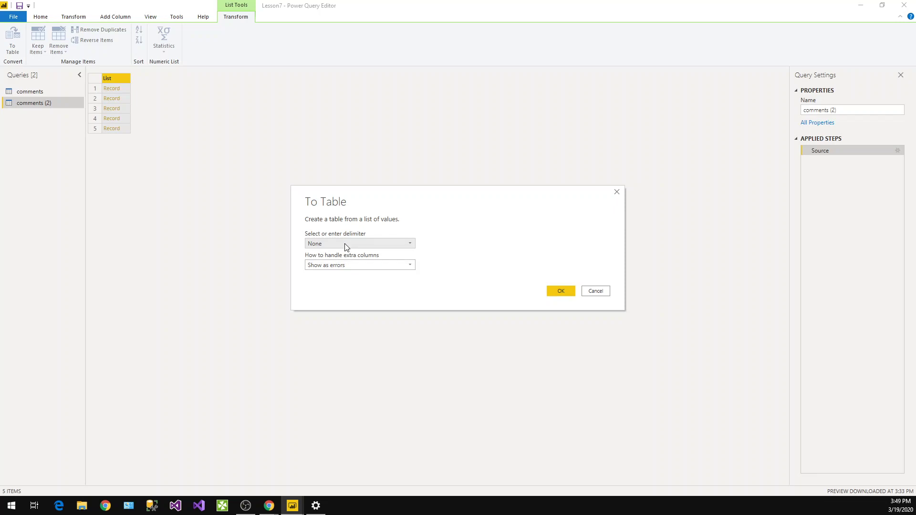
left_click(347, 247)
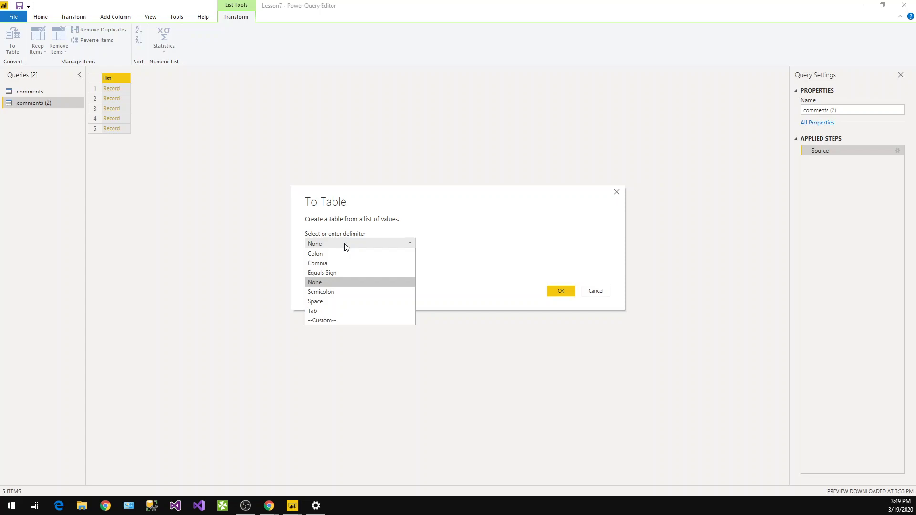
left_click(346, 248)
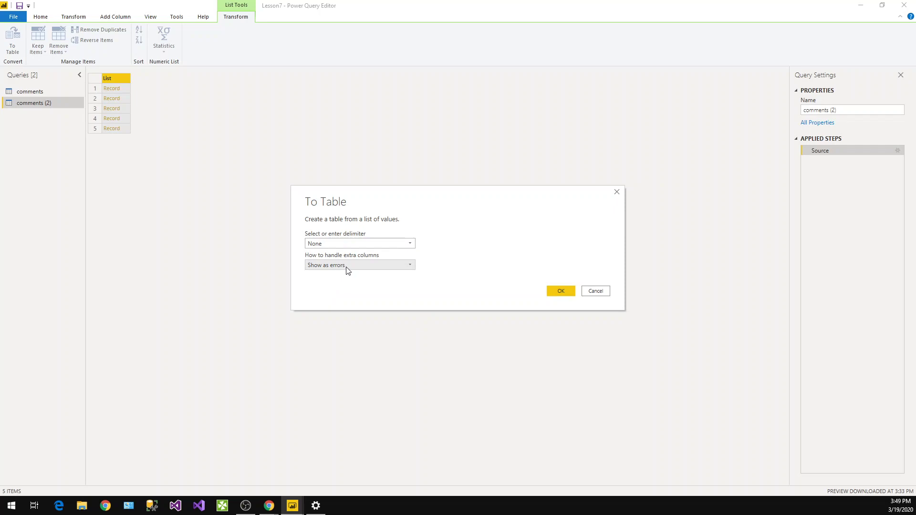
left_click(348, 266)
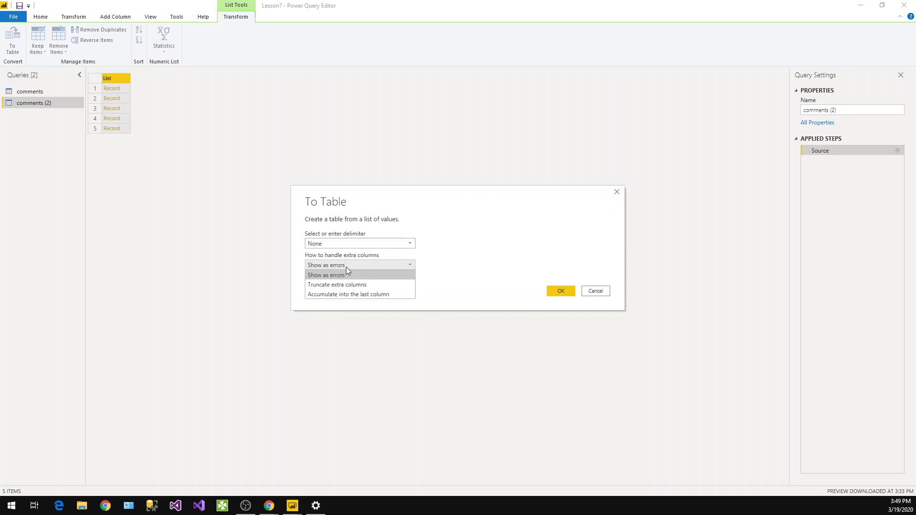
left_click(347, 270)
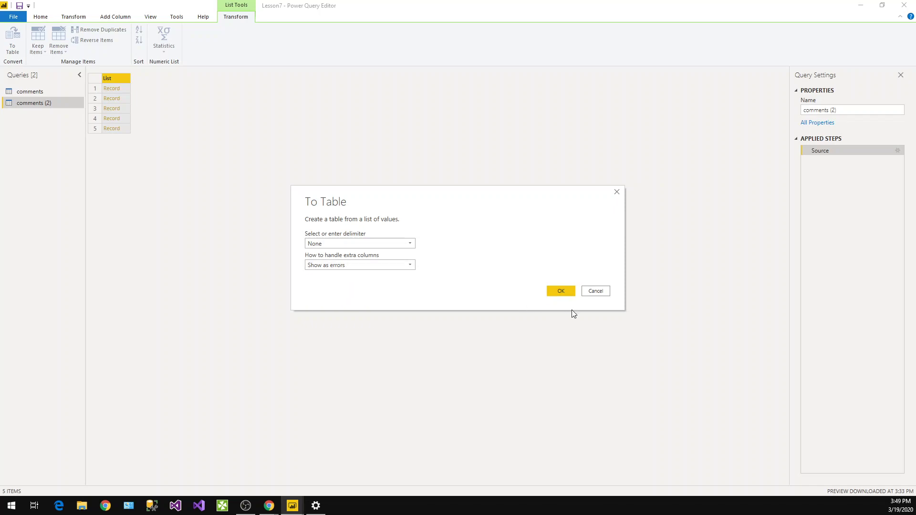
left_click(570, 292)
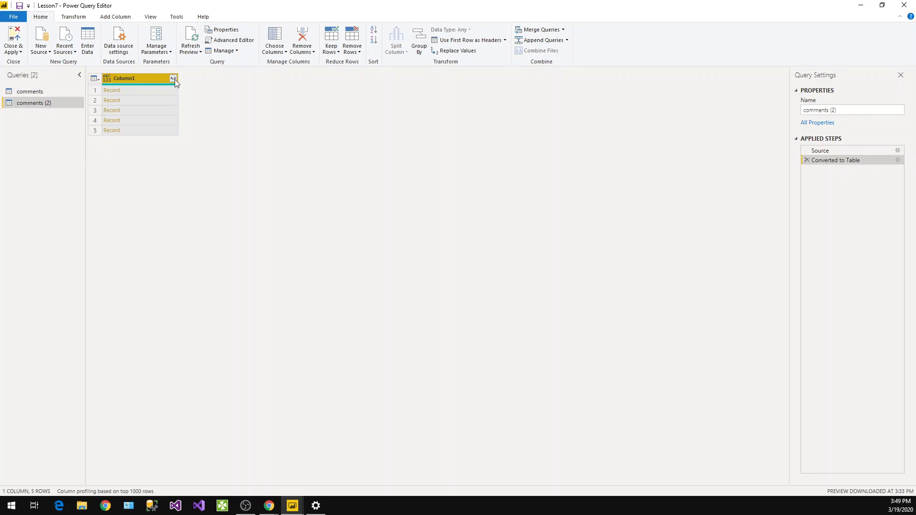
Expand Column1 into all its record fields: postId, id, name, email and body.
left_click(174, 79)
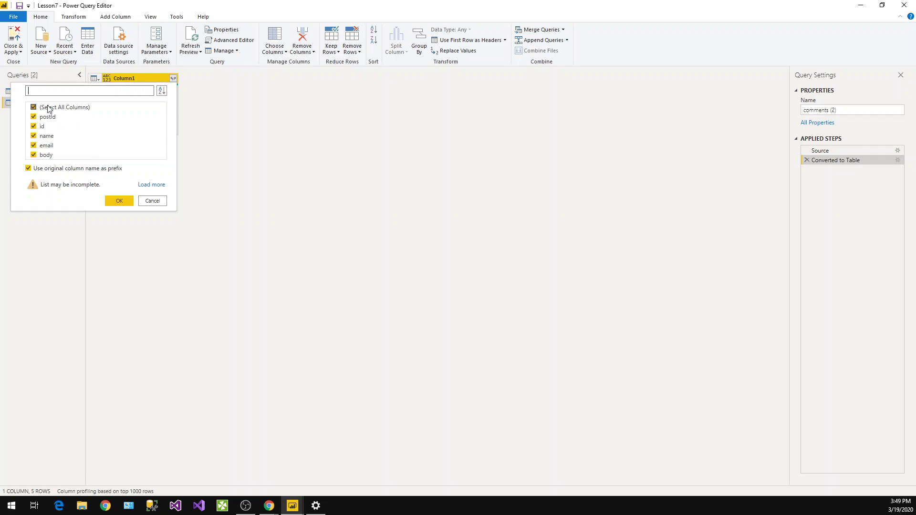
left_click(152, 184)
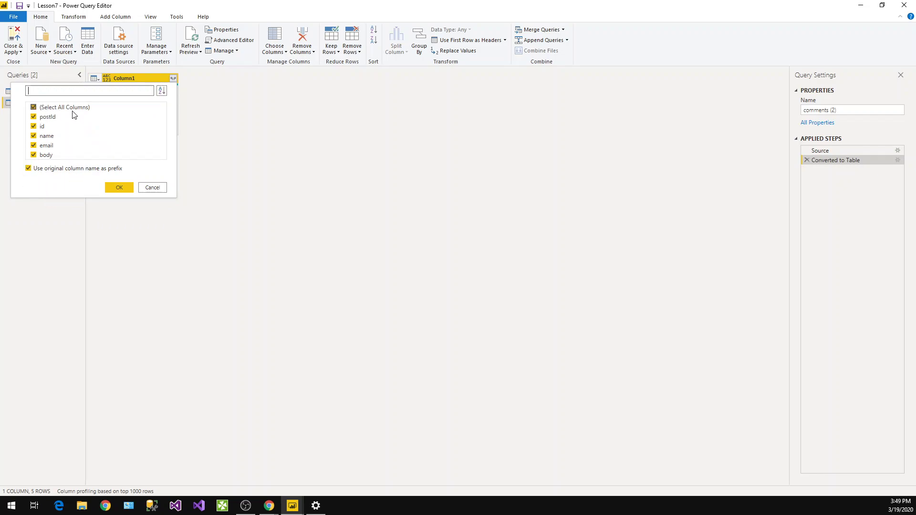
left_click(122, 187)
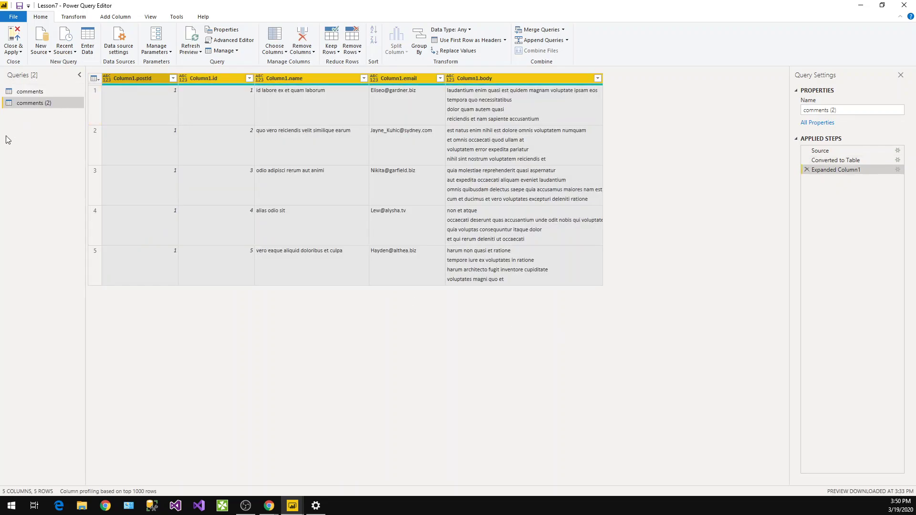
left_click(269, 506)
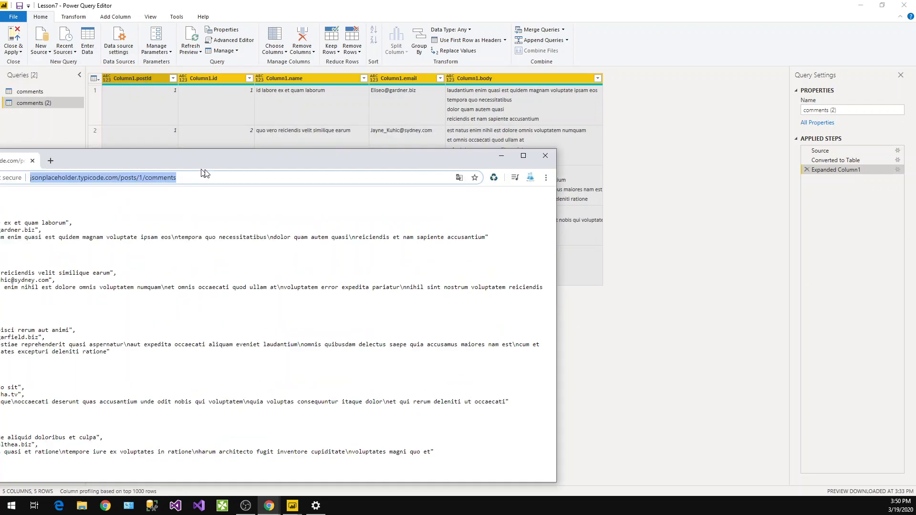
left_click_drag(210, 170, 870, 77)
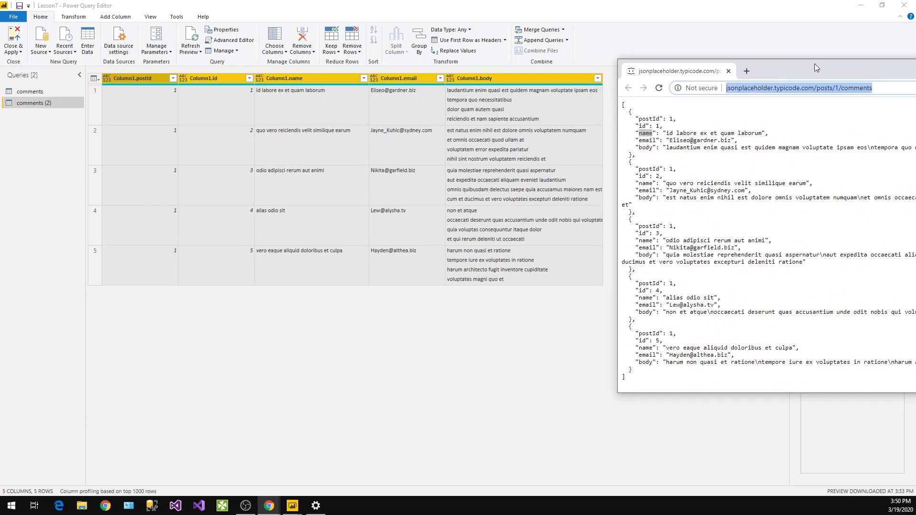
left_click_drag(814, 64, 3, 67)
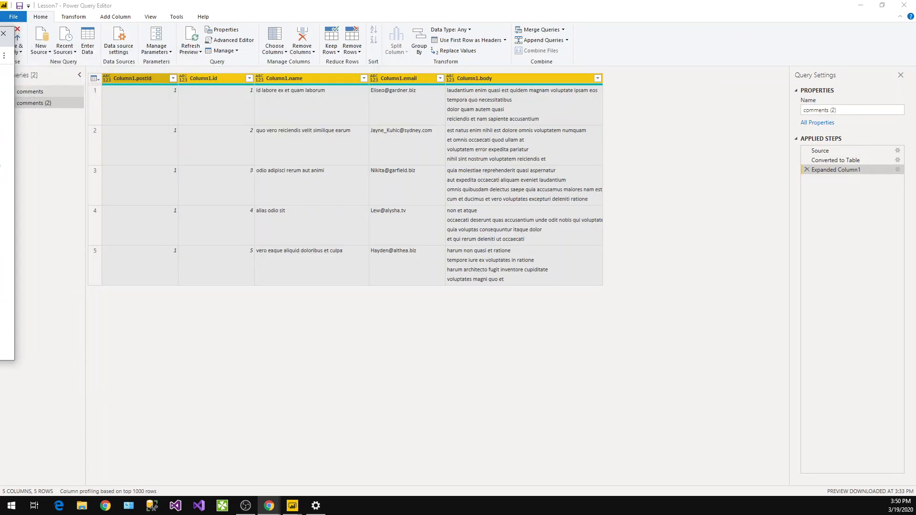
Change the query name from comments (2) to JSON_Data in Query Settings.
left_click(55, 143)
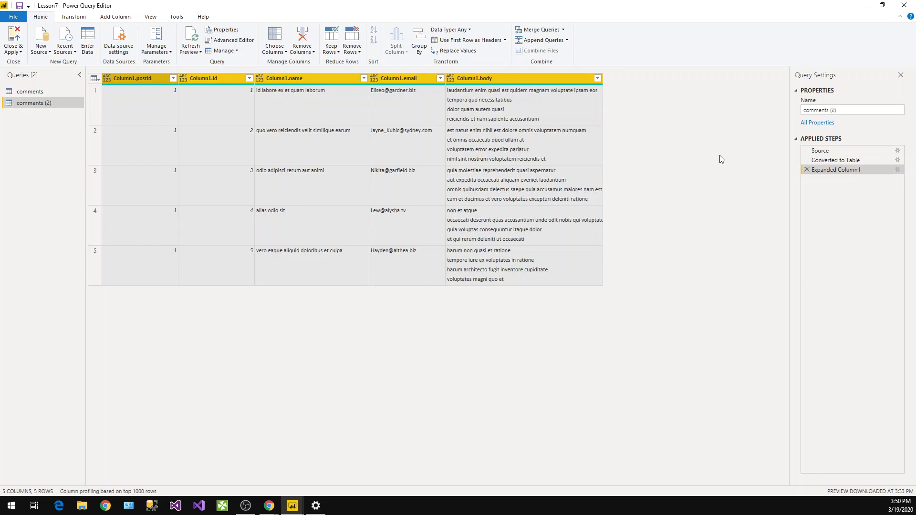
left_click(840, 110)
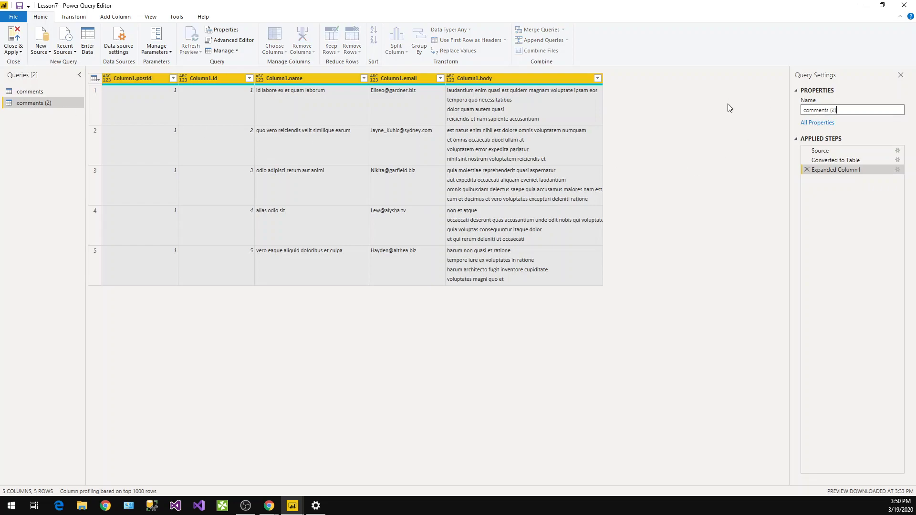
key("BackSpace")
key("BackSpace")
key("BackSpace")
key("BackSpace")
key("BackSpace")
key("BackSpace")
key("BackSpace")
key("BackSpace")
key("BackSpace")
key("BackSpace")
key("BackSpace")
type("JSON_Data")
key("Return")
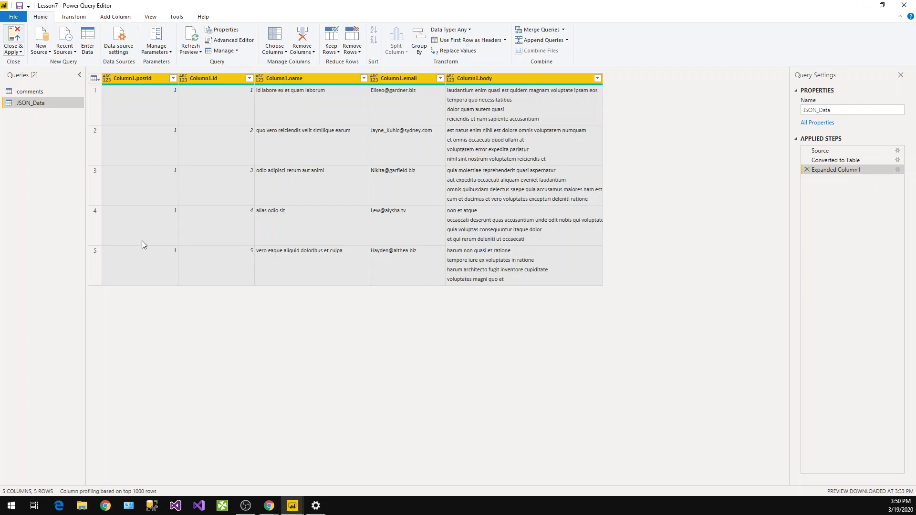
Close Power Query applying changes, then expand JSON_Data in Fields to show its Column1 fields.
key("alt+F4")
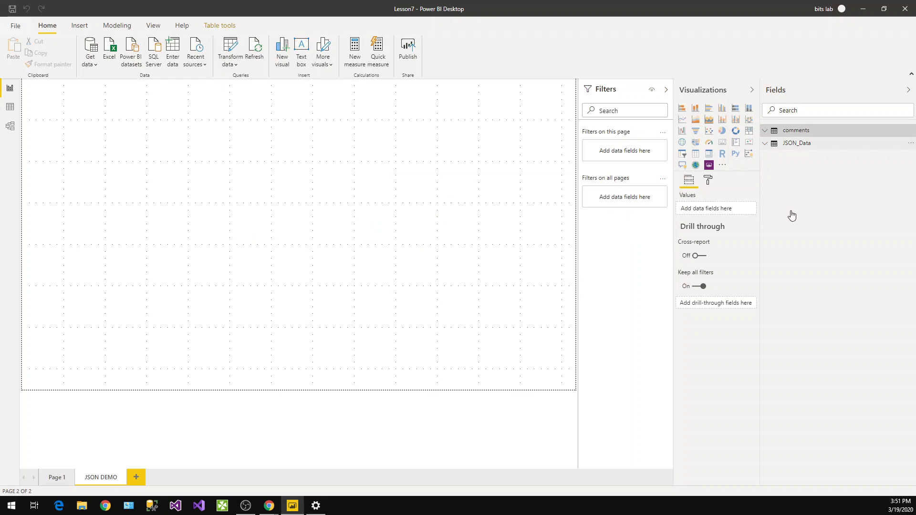
key("Down")
key("Right")
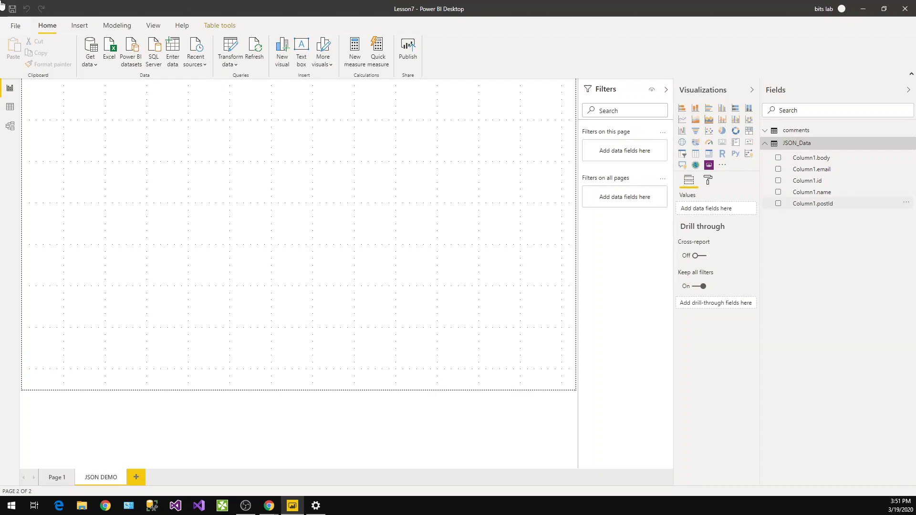
Add Column1.postId to a new table visual, undo it, and deselect the empty visual.
left_click(778, 203)
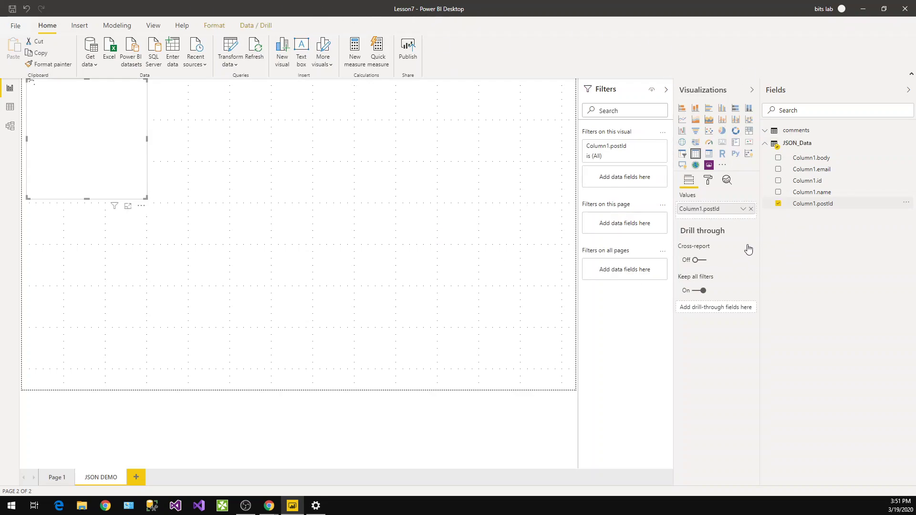
key("ctrl+z")
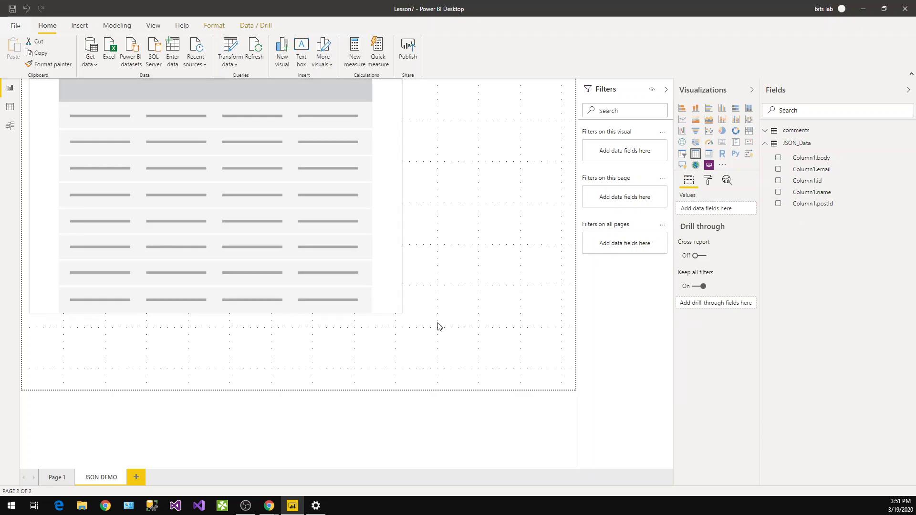
left_click(393, 223)
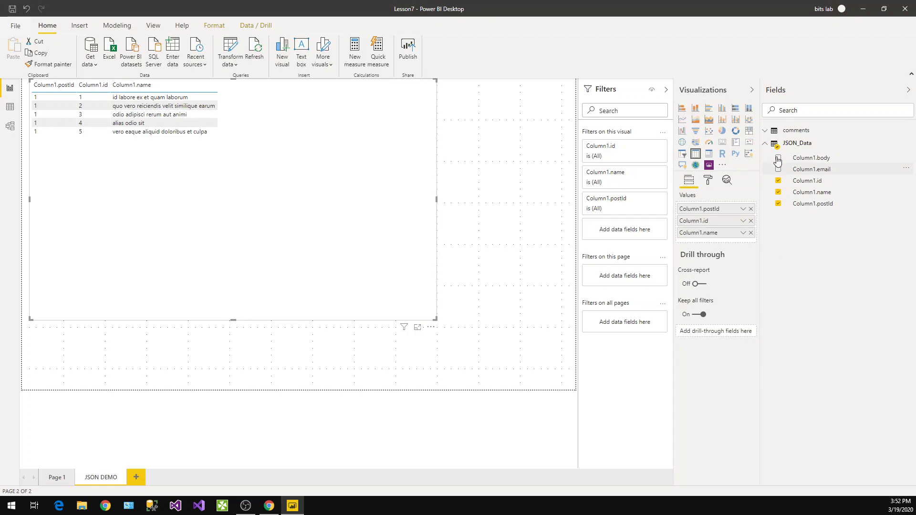
Add Column1.email to the table and drag its corner to enlarge the visual.
left_click(778, 167)
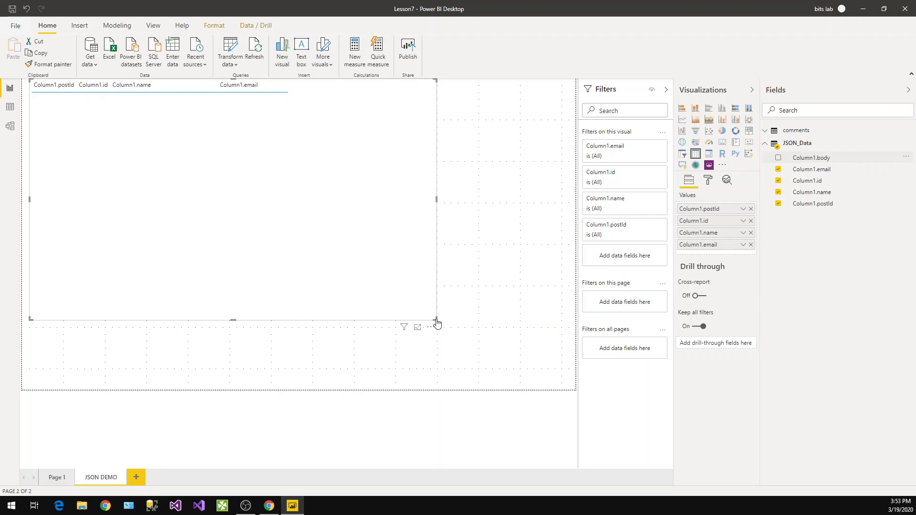
left_click_drag(436, 318, 542, 371)
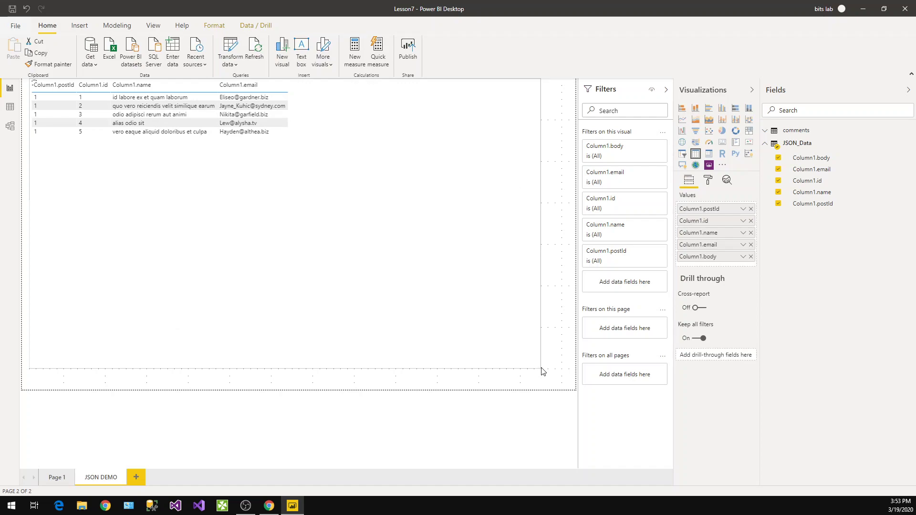
left_click(542, 371)
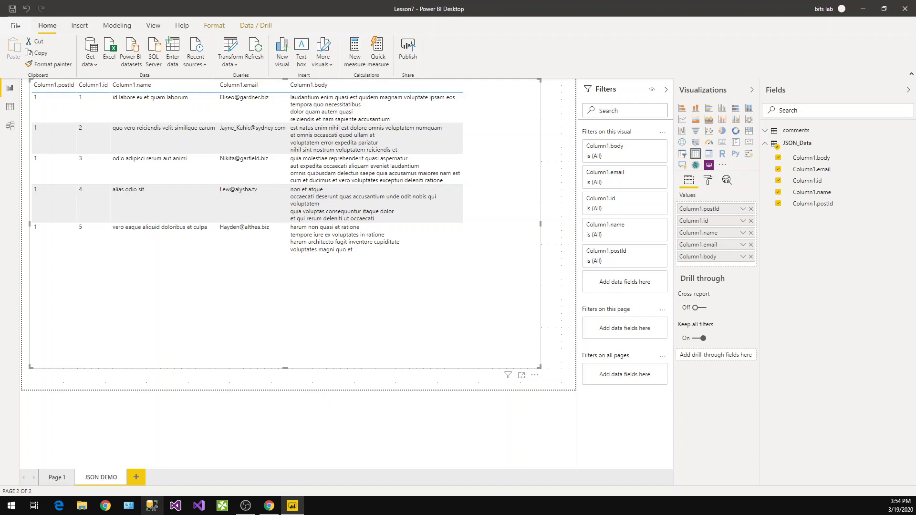
Widen the JSON_Data comments table visual slightly and shorten it to fit its five rows.
left_click(268, 238)
left_click(334, 234)
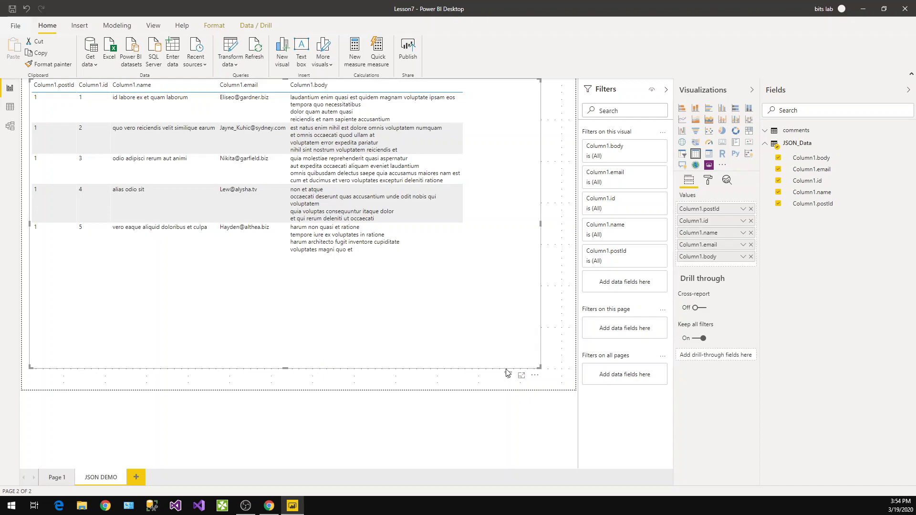
left_click_drag(539, 366, 559, 365)
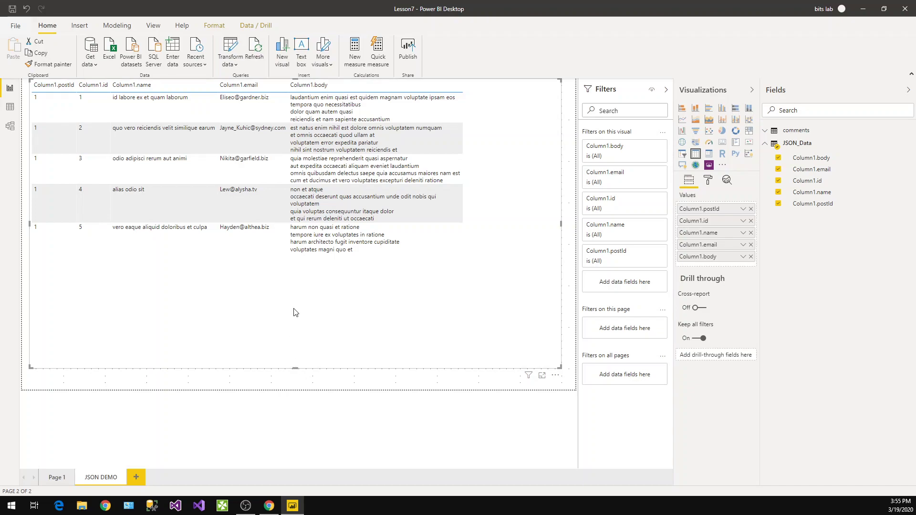
left_click_drag(295, 368, 295, 312)
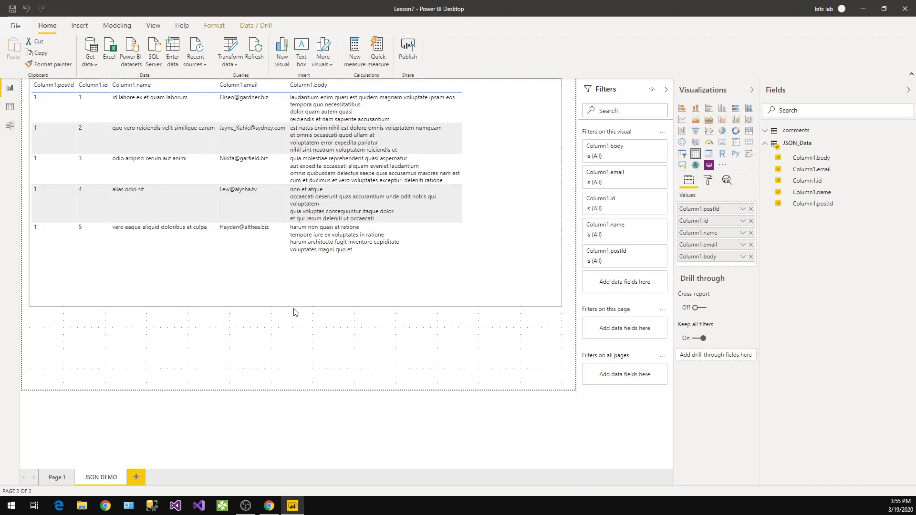